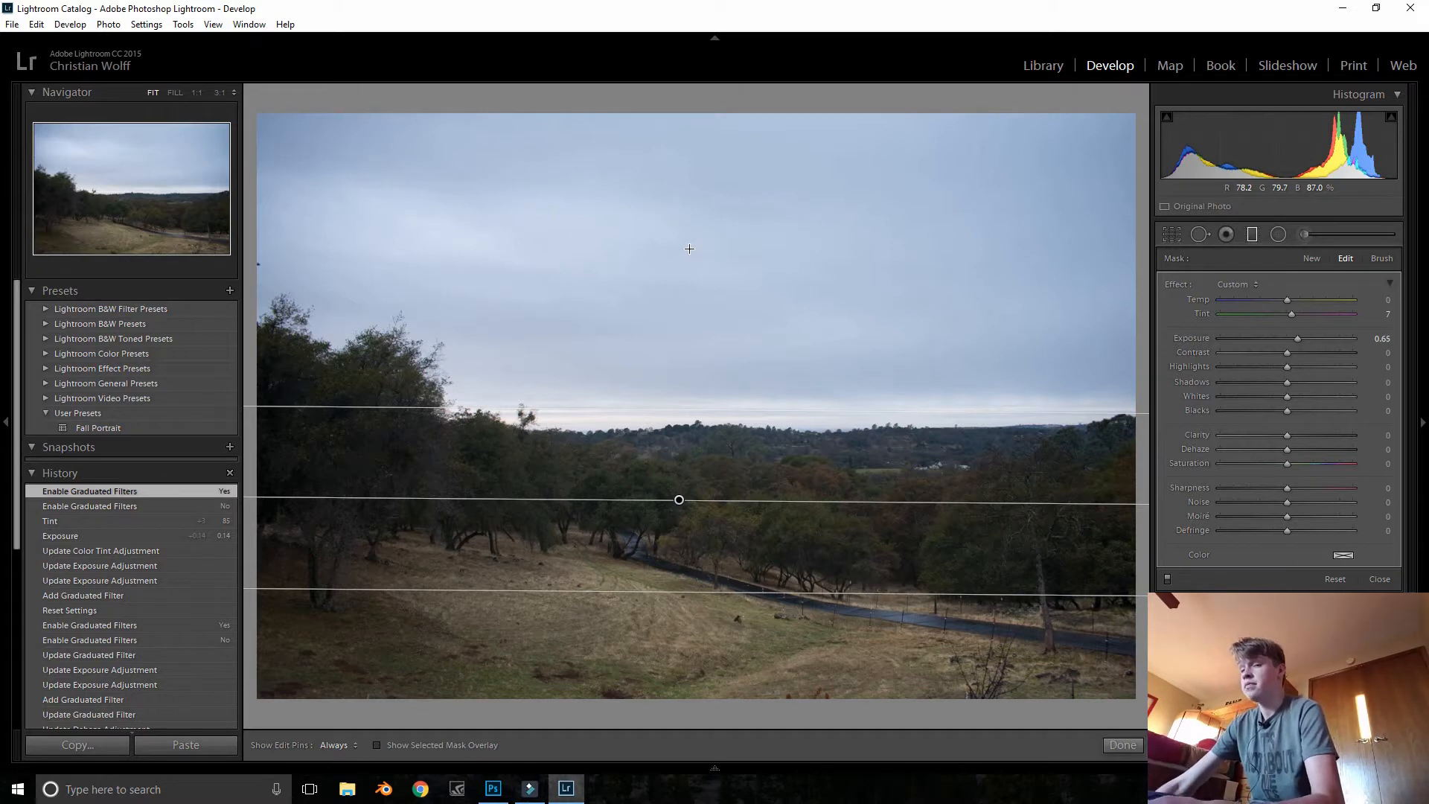
- Add a graduated filter over the sky, fading from the middle of the sky down to the horizon, and check its mask overlay
{"action": "left_click_drag", "start_coordinate": [689, 249], "coordinate": [690, 432]}
{"action": "key", "text": "o"}
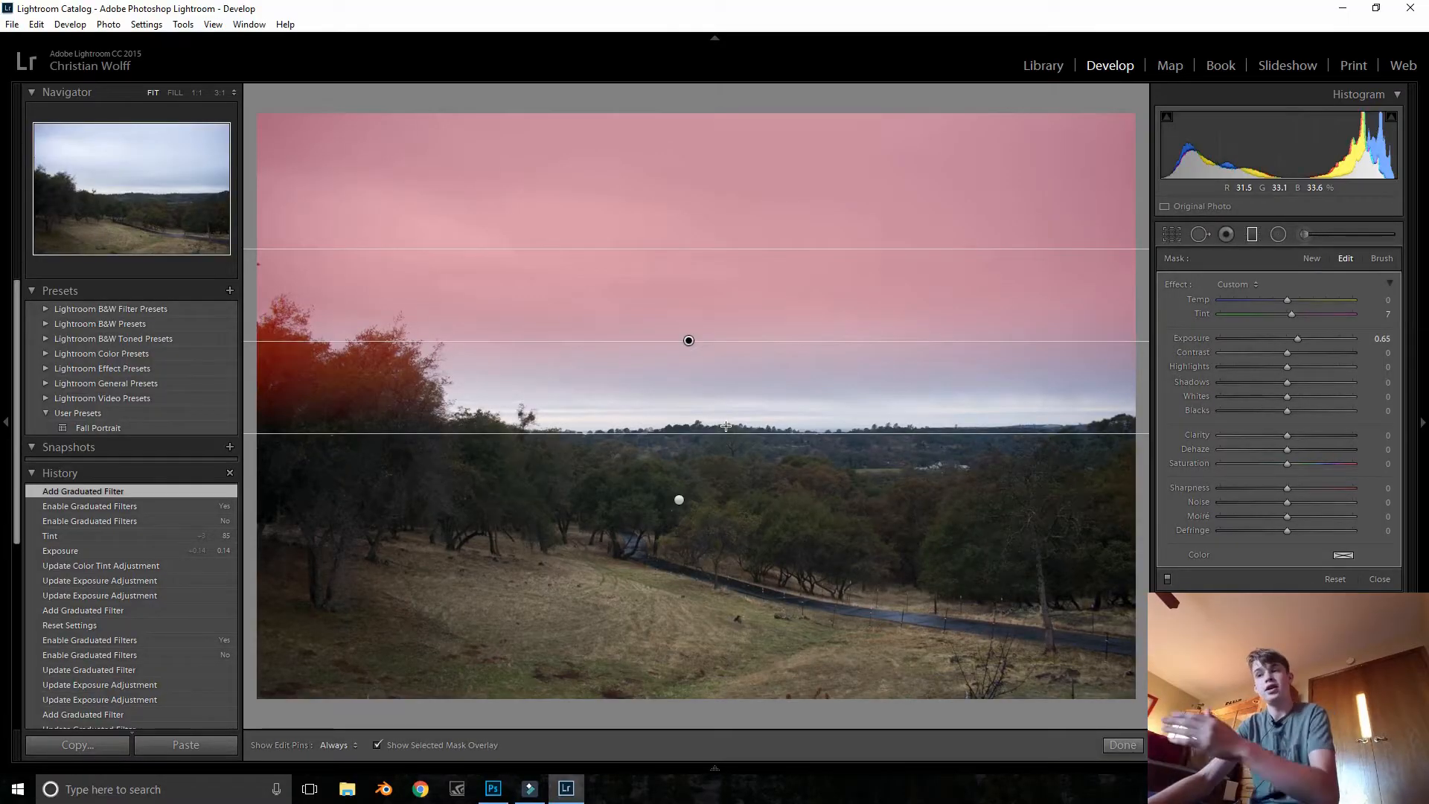
{"action": "key", "text": "o"}
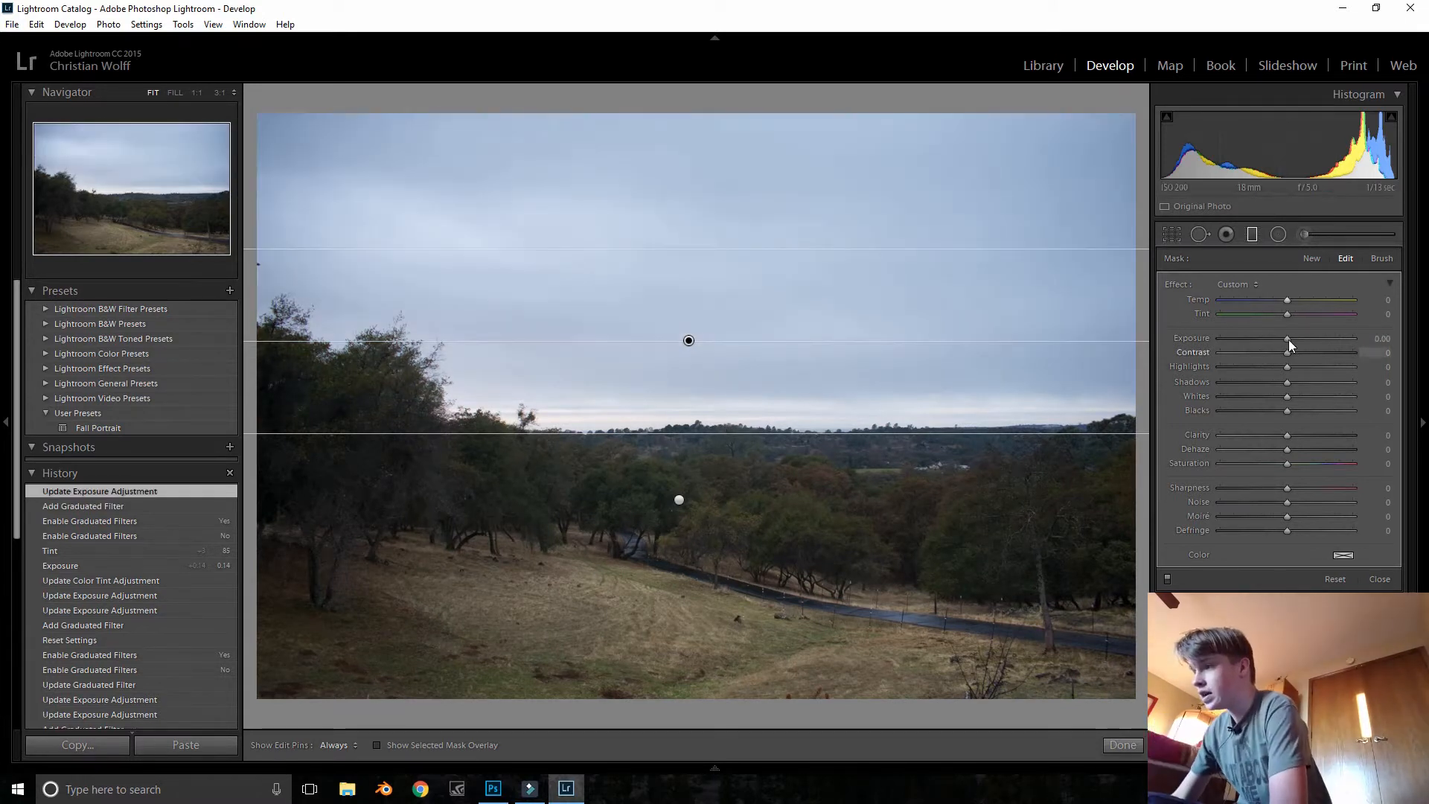
- Set the sky filter to Exposure -1.45, Clarity 35, Dehaze 25 and Temp 4, and compare the photo with the filter off and on
{"action": "left_click_drag", "start_coordinate": [1283, 338], "coordinate": [1268, 339]}
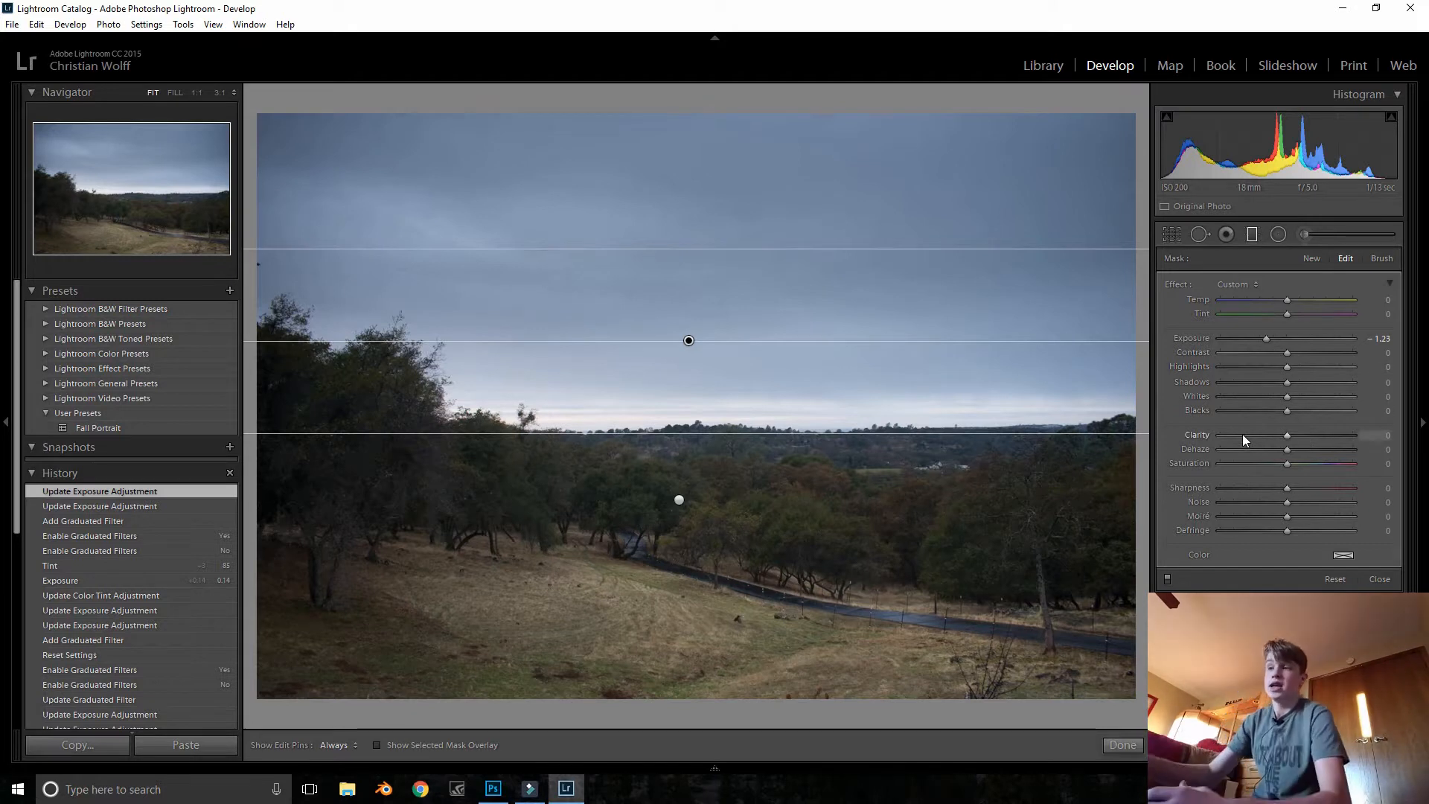
{"action": "mouse_move", "coordinate": [1269, 337]}
{"action": "left_mouse_down"}
{"action": "mouse_move", "coordinate": [1375, 342]}
{"action": "mouse_move", "coordinate": [1263, 336]}
{"action": "left_mouse_up"}
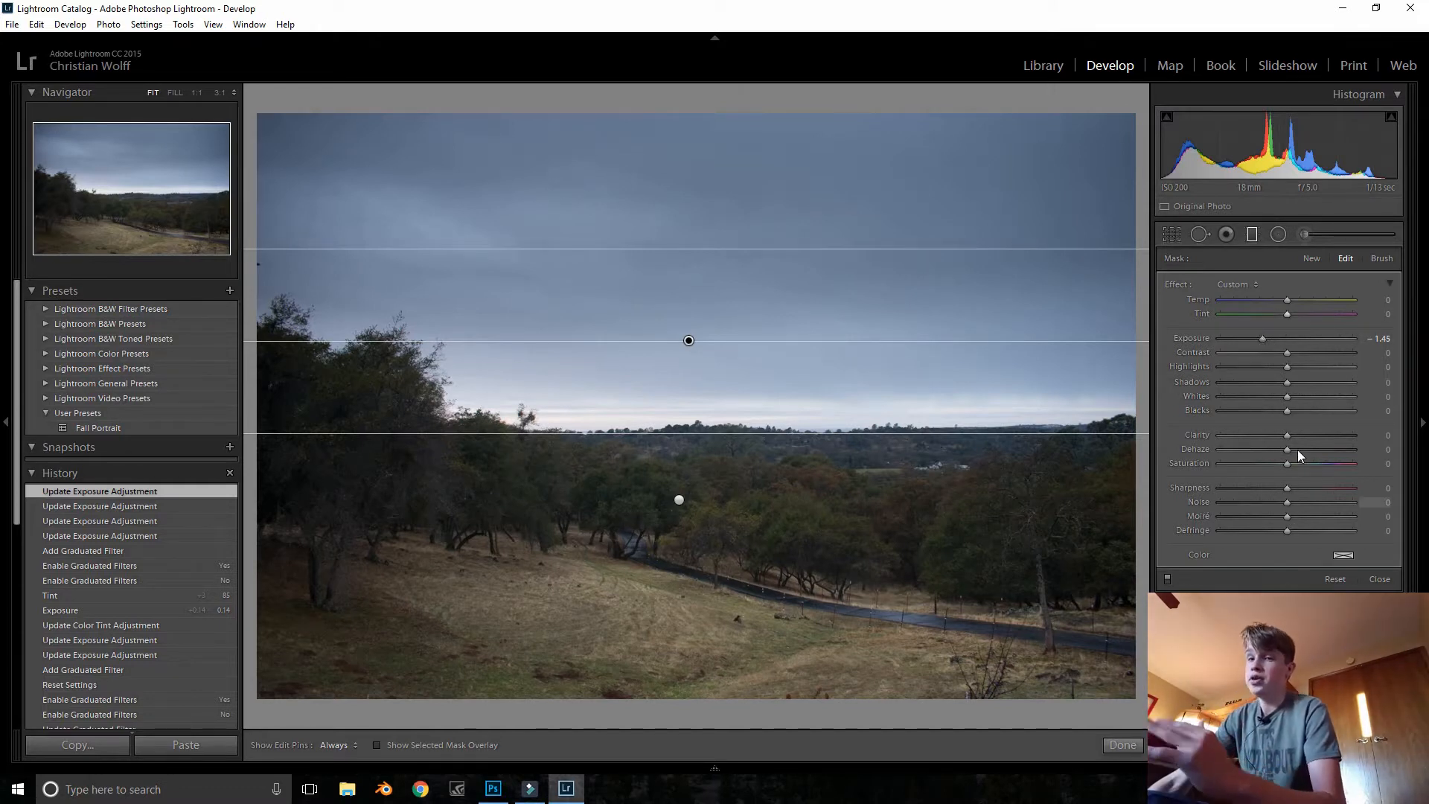
{"action": "mouse_move", "coordinate": [1287, 434]}
{"action": "left_mouse_down"}
{"action": "mouse_move", "coordinate": [1340, 434]}
{"action": "mouse_move", "coordinate": [1309, 435]}
{"action": "mouse_move", "coordinate": [1307, 449]}
{"action": "left_mouse_up"}
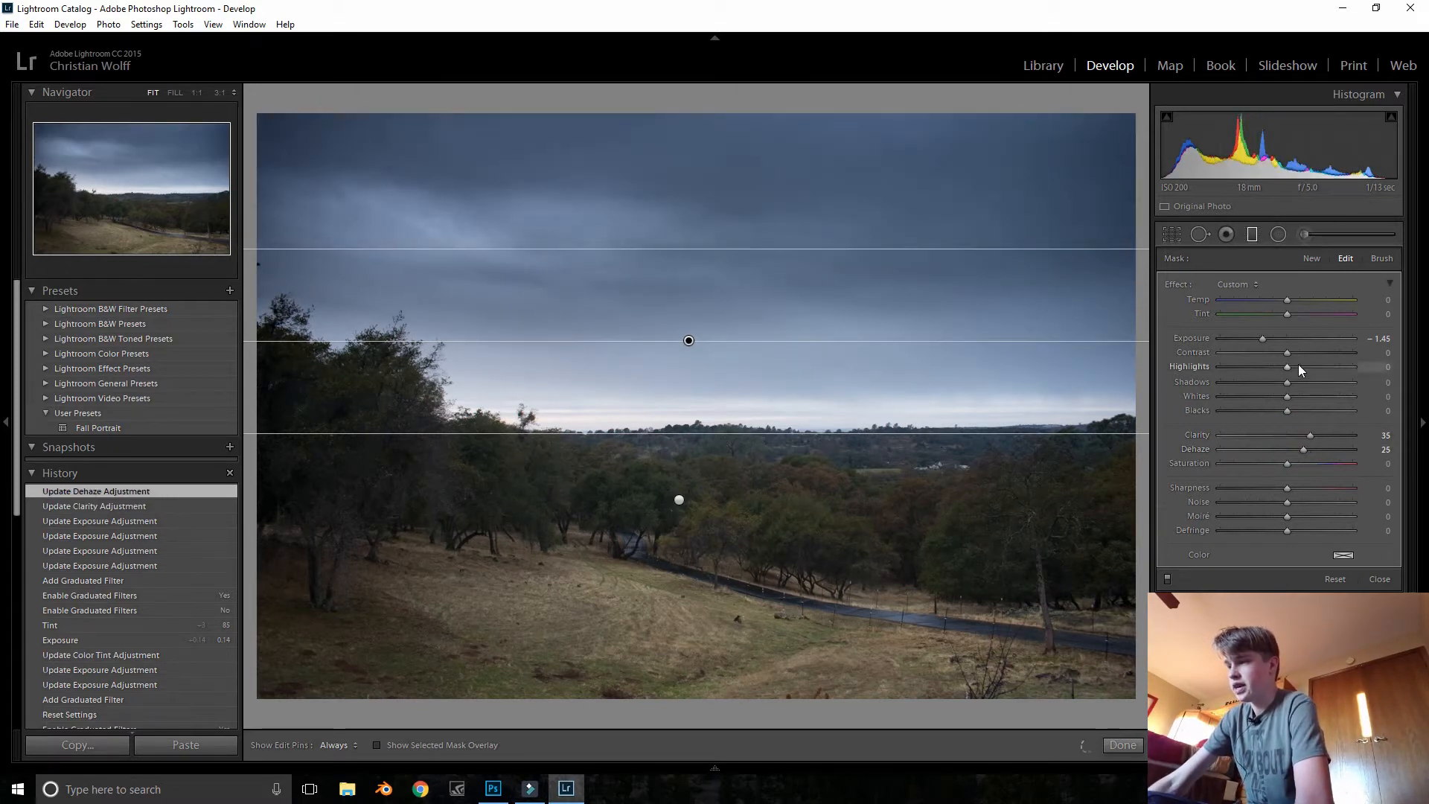
{"action": "left_click_drag", "start_coordinate": [1289, 300], "coordinate": [1293, 301]}
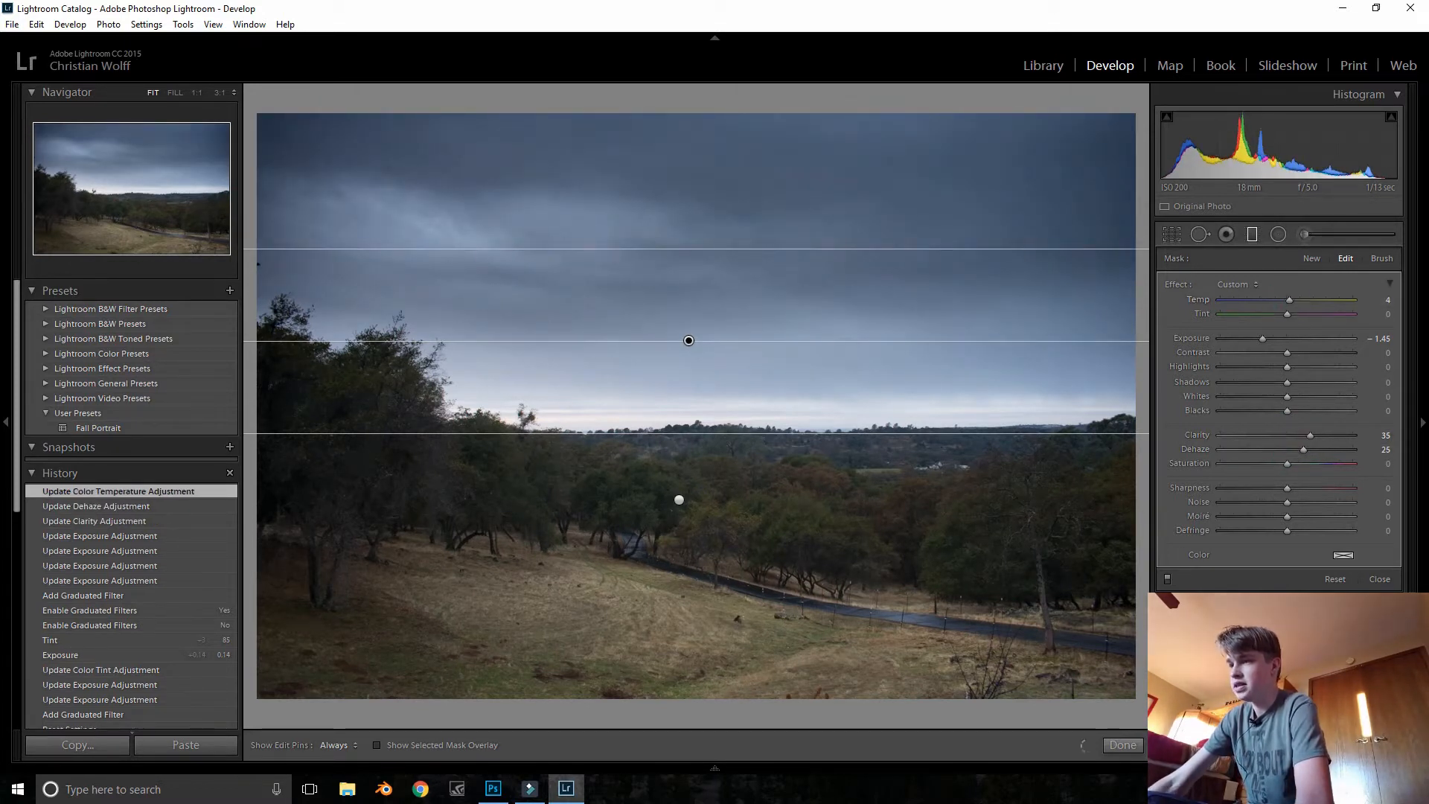
{"action": "left_click", "coordinate": [1168, 579]}
{"action": "left_click", "coordinate": [1168, 579]}
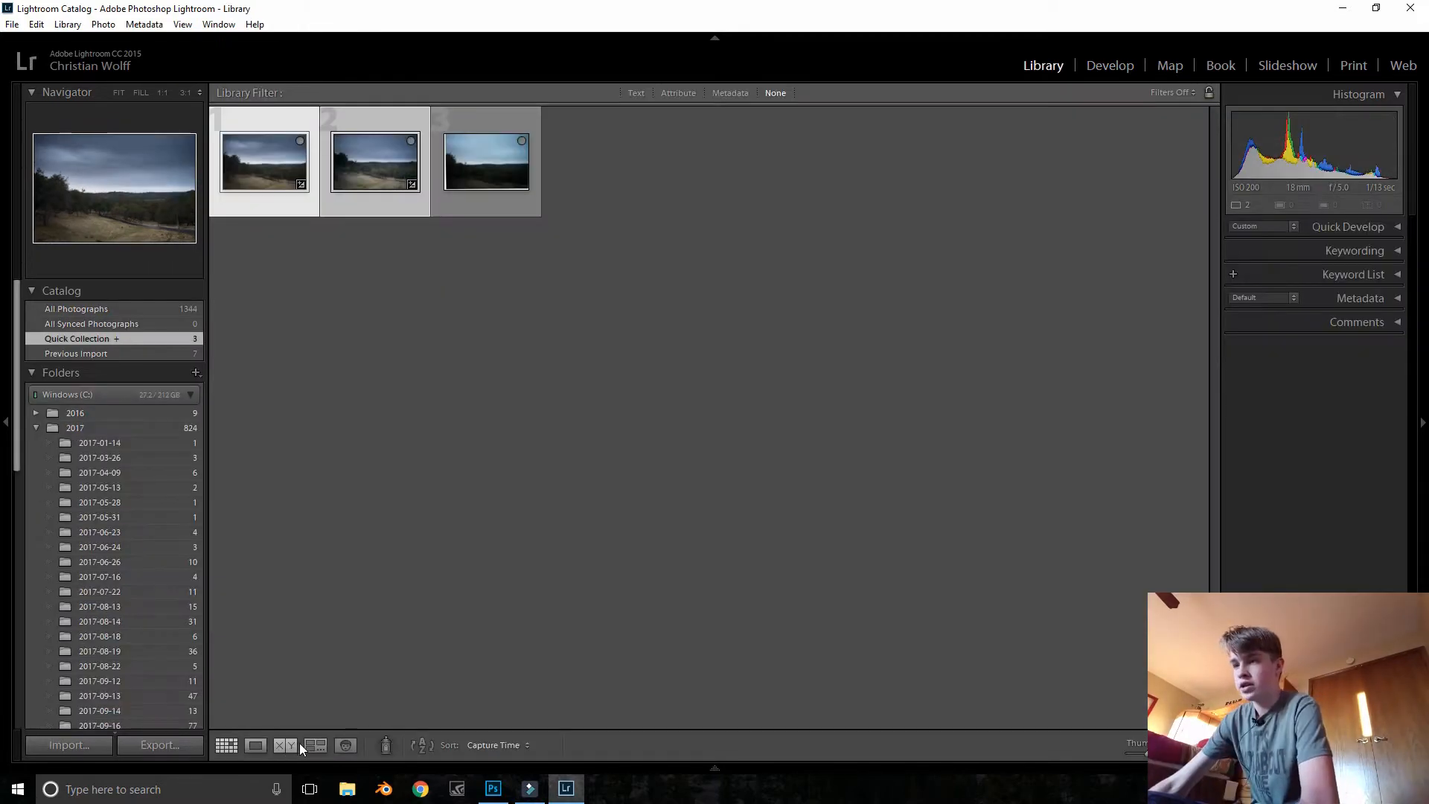
- Compare the two selected landscape photos side by side in Survey view
{"action": "left_click", "coordinate": [316, 746]}
{"action": "left_click", "coordinate": [830, 640]}
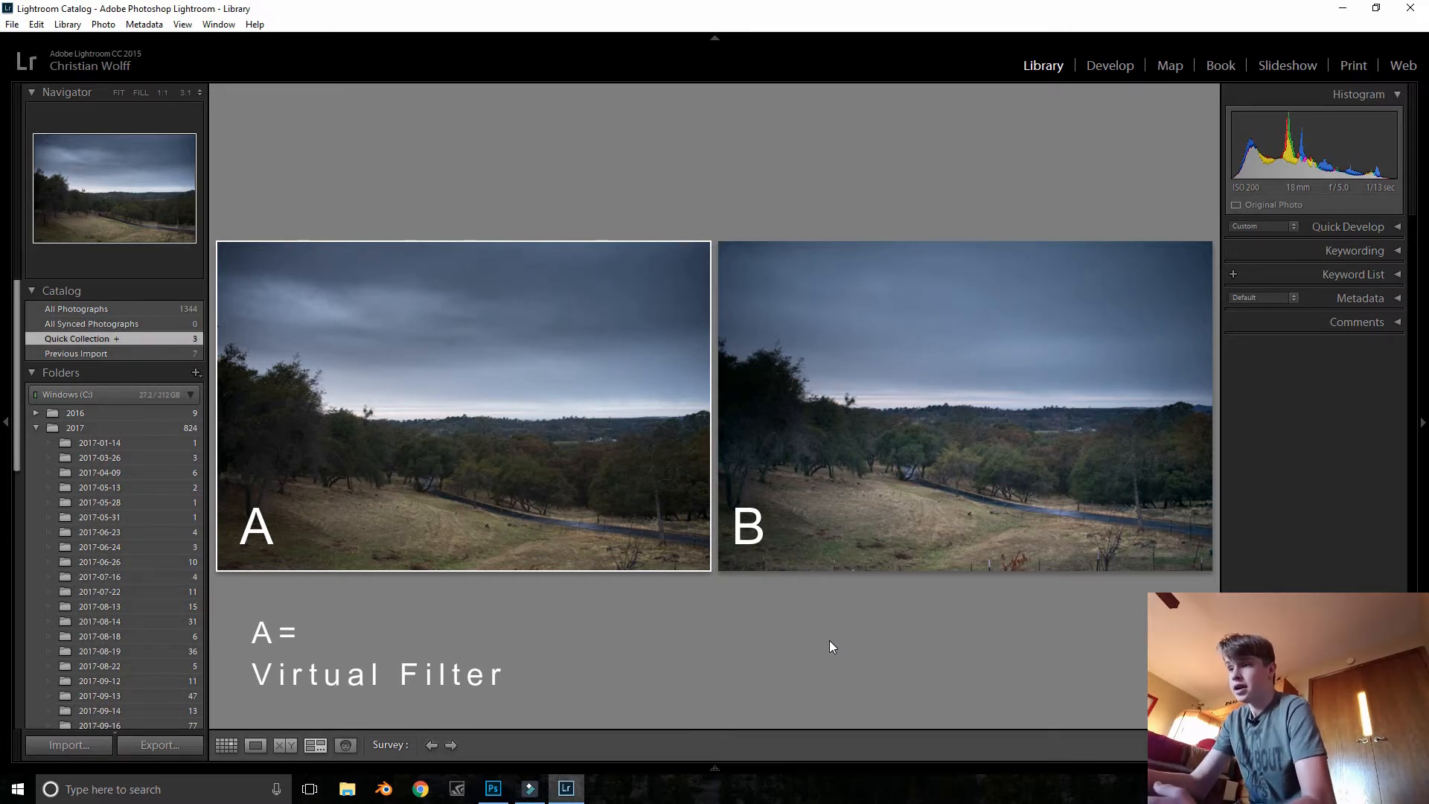
- Open the third, unedited landscape photo from the Quick Collection in the Develop module
{"action": "left_click", "coordinate": [226, 745]}
{"action": "double_click", "coordinate": [495, 182]}
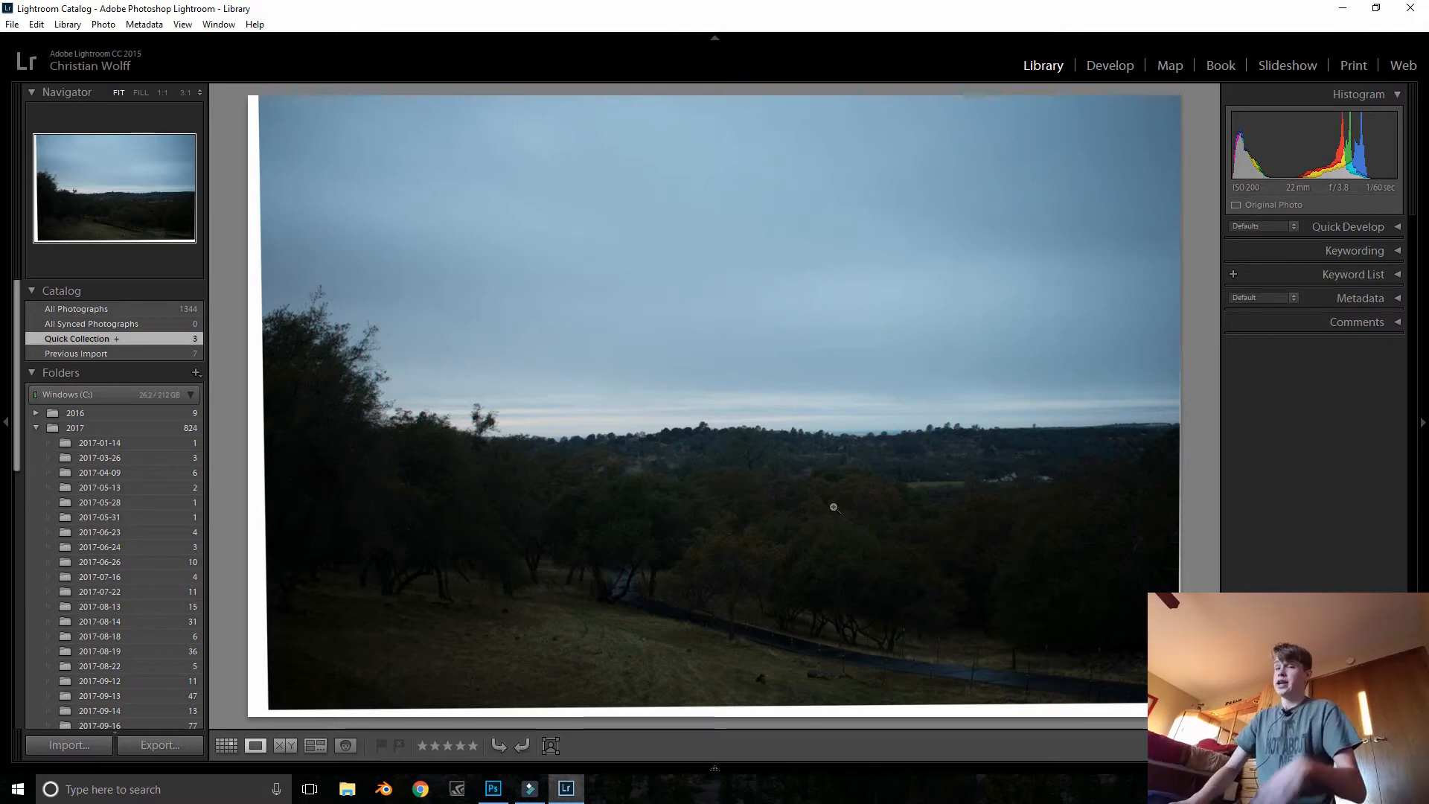
{"action": "left_click", "coordinate": [1108, 65]}
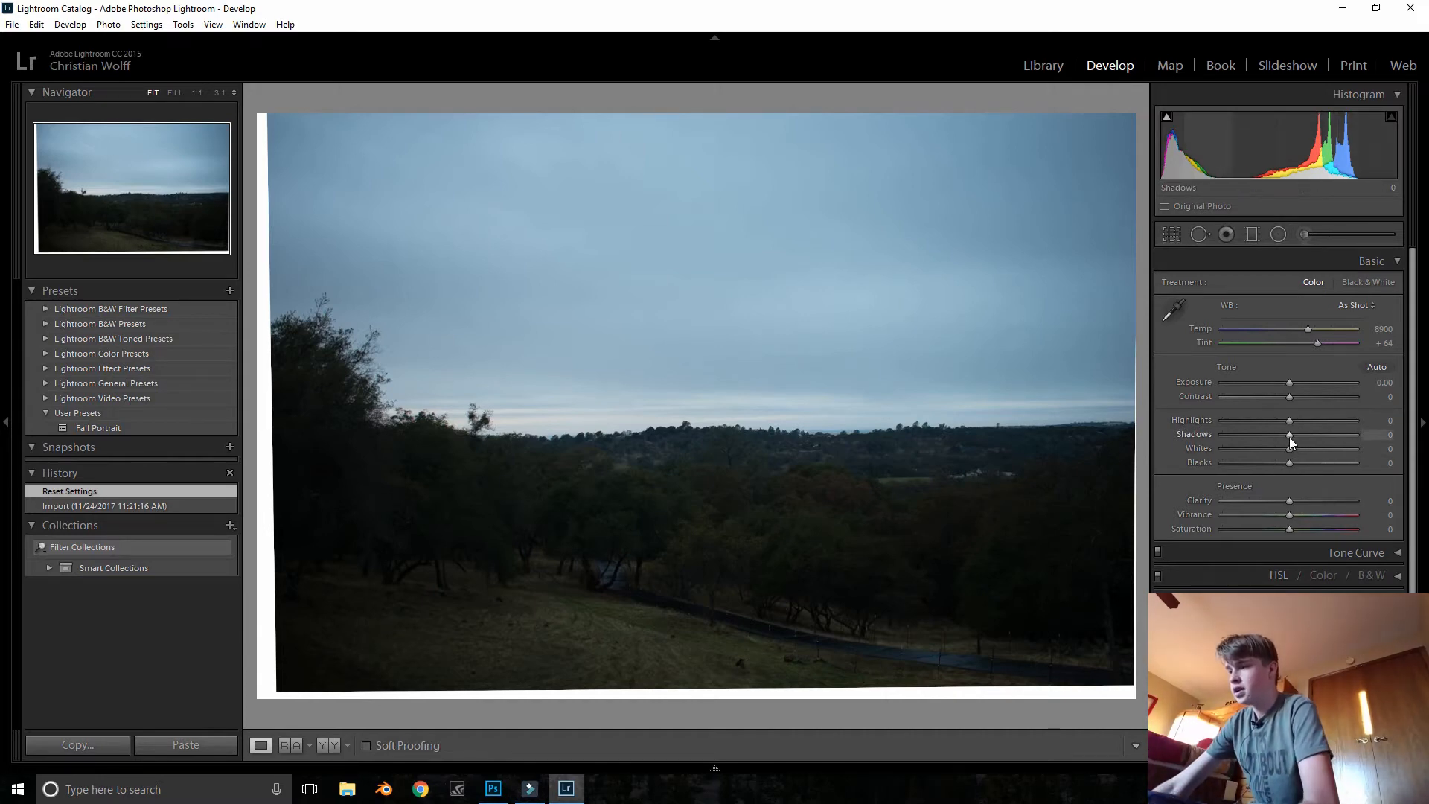
- Set the photo's Exposure to +0.17, Highlights to -68, Shadows to +78, Whites to +60, Blacks to -20 and Clarity to +12
{"action": "left_click_drag", "start_coordinate": [1290, 436], "coordinate": [1290, 381]}
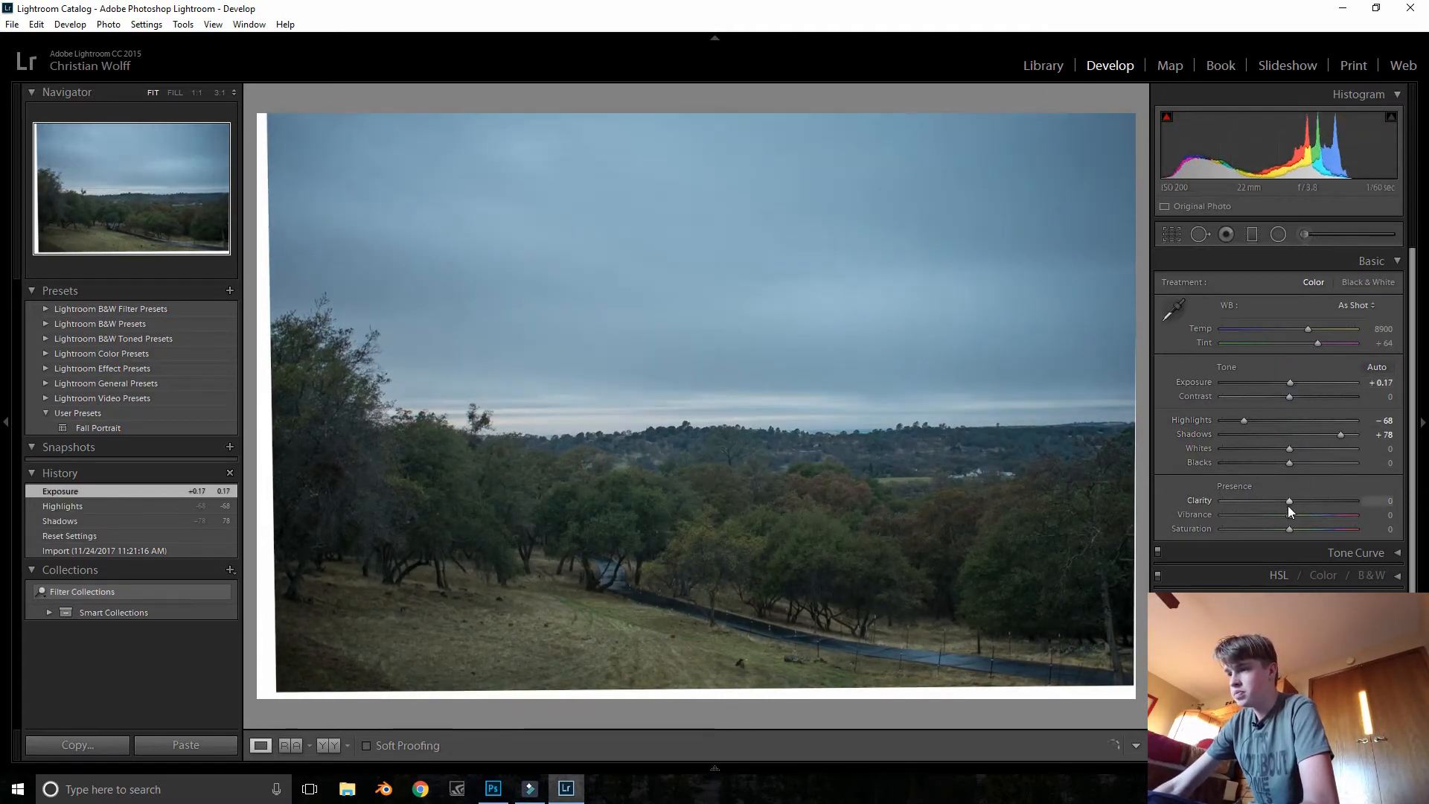
{"action": "left_click_drag", "start_coordinate": [1290, 503], "coordinate": [1297, 503]}
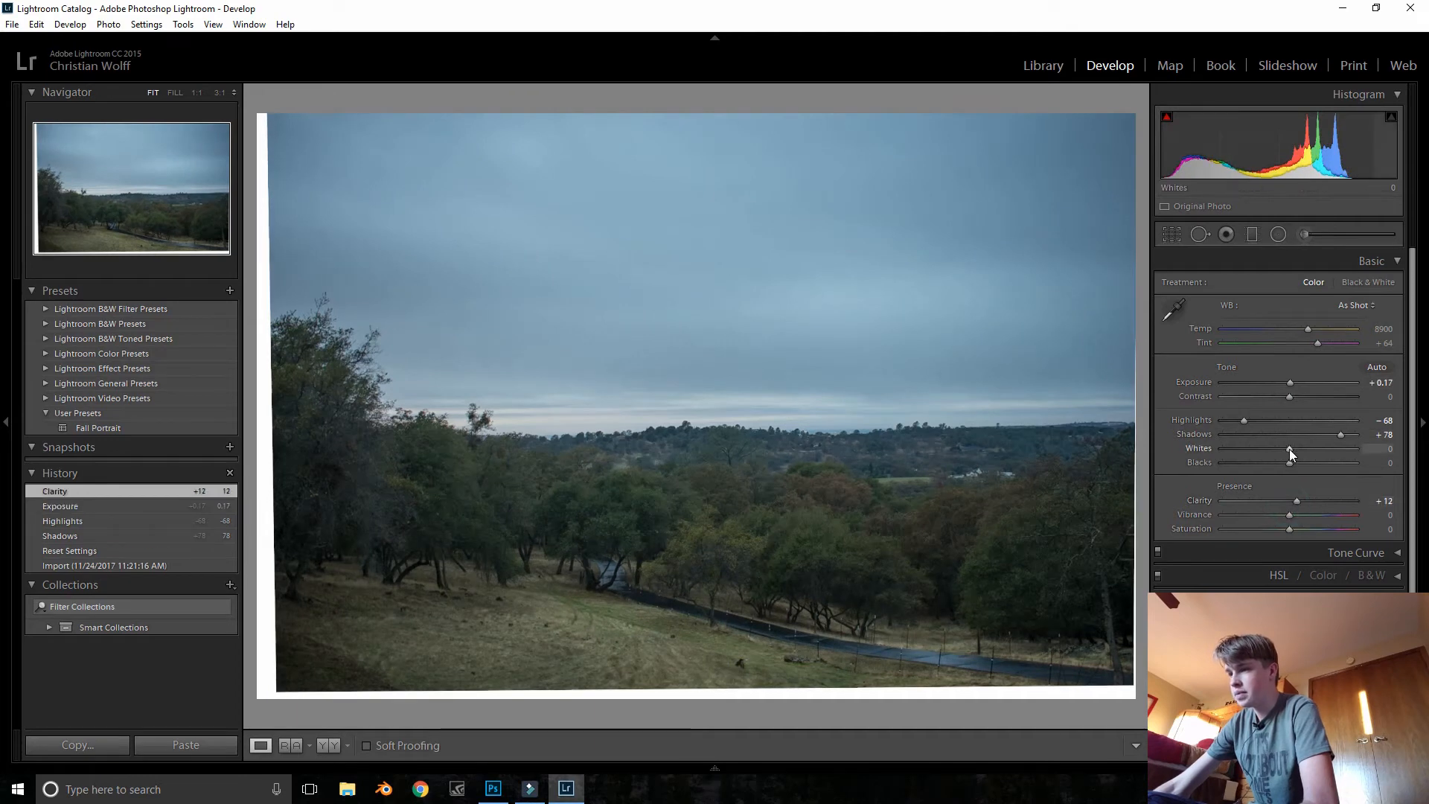
{"action": "mouse_move", "coordinate": [1289, 449]}
{"action": "left_mouse_down"}
{"action": "mouse_move", "coordinate": [1335, 454]}
{"action": "mouse_move", "coordinate": [1278, 463]}
{"action": "left_mouse_up"}
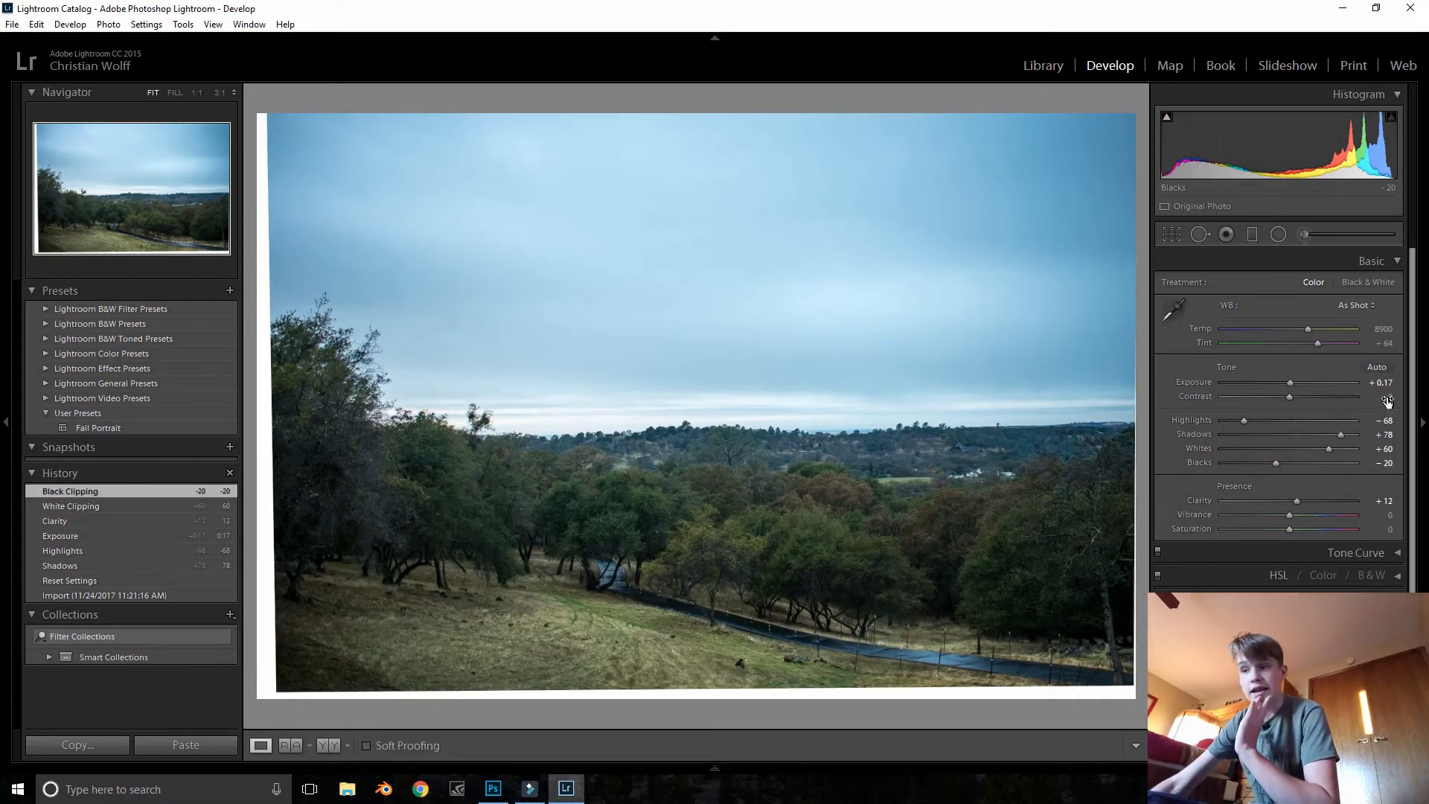
- Add a graduated filter with Exposure -1.05 and Highlights -32 over the sky, checking its mask and moving it up to centre just above the horizon
{"action": "left_click", "coordinate": [1253, 234]}
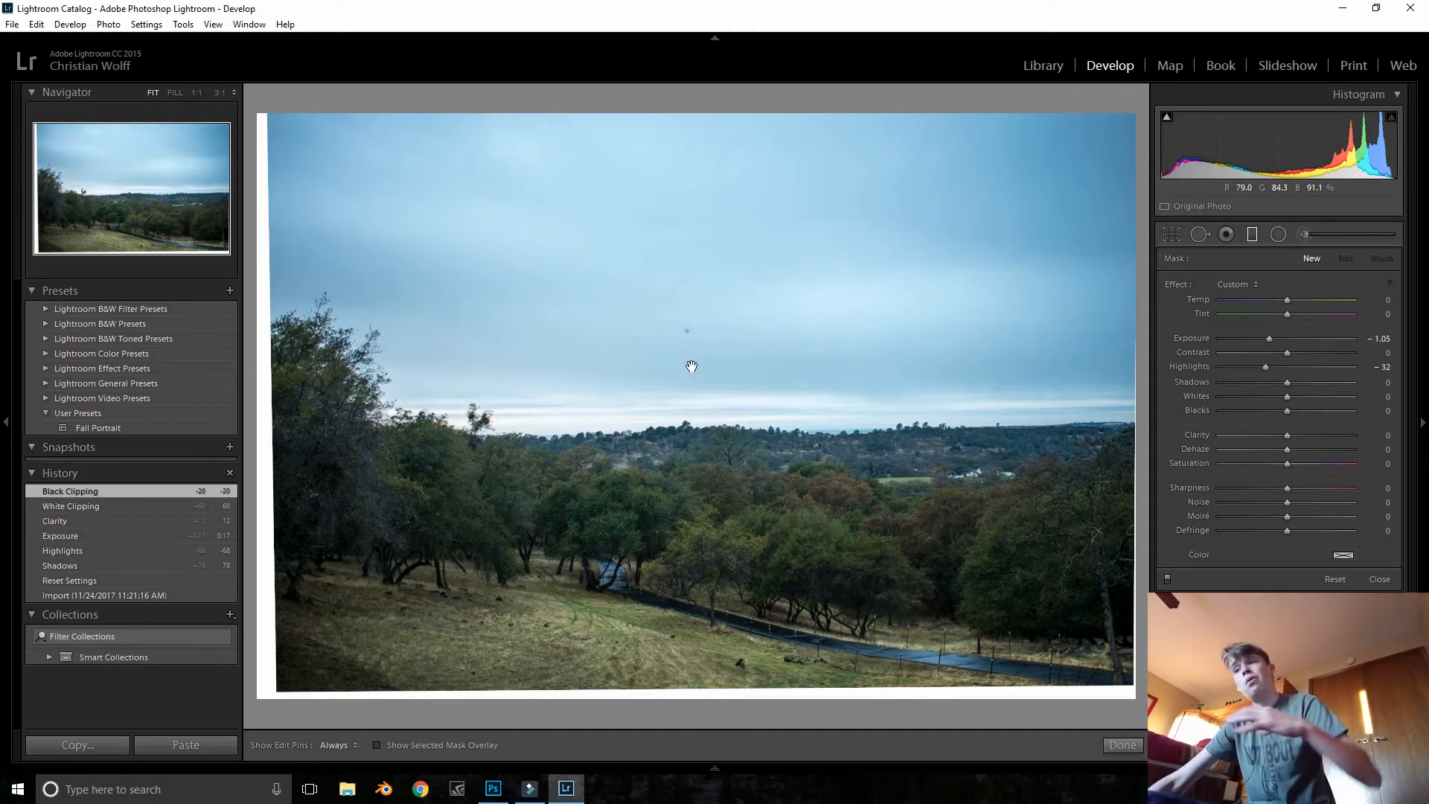
{"action": "left_click_drag", "start_coordinate": [687, 329], "coordinate": [686, 525]}
{"action": "key", "text": "o"}
{"action": "mouse_move", "coordinate": [686, 427]}
{"action": "left_mouse_down"}
{"action": "mouse_move", "coordinate": [683, 377]}
{"action": "mouse_move", "coordinate": [684, 406]}
{"action": "left_mouse_up"}
{"action": "key", "text": "o"}
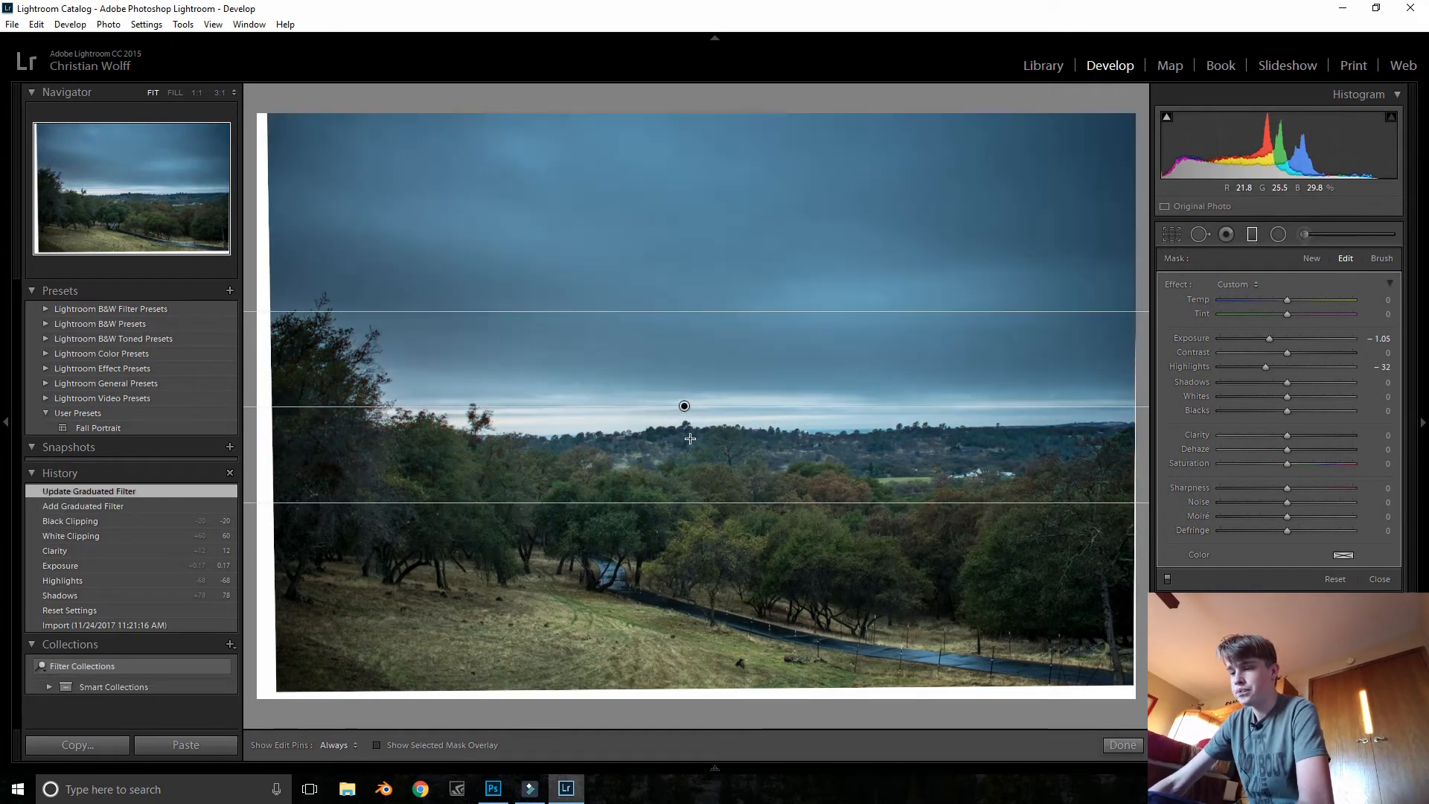
- Set the sky filter's Clarity to 40 and Saturation to -31, compare it off and on, and close the filter settings
{"action": "left_click_drag", "start_coordinate": [1285, 435], "coordinate": [1264, 462]}
{"action": "left_click", "coordinate": [1168, 578]}
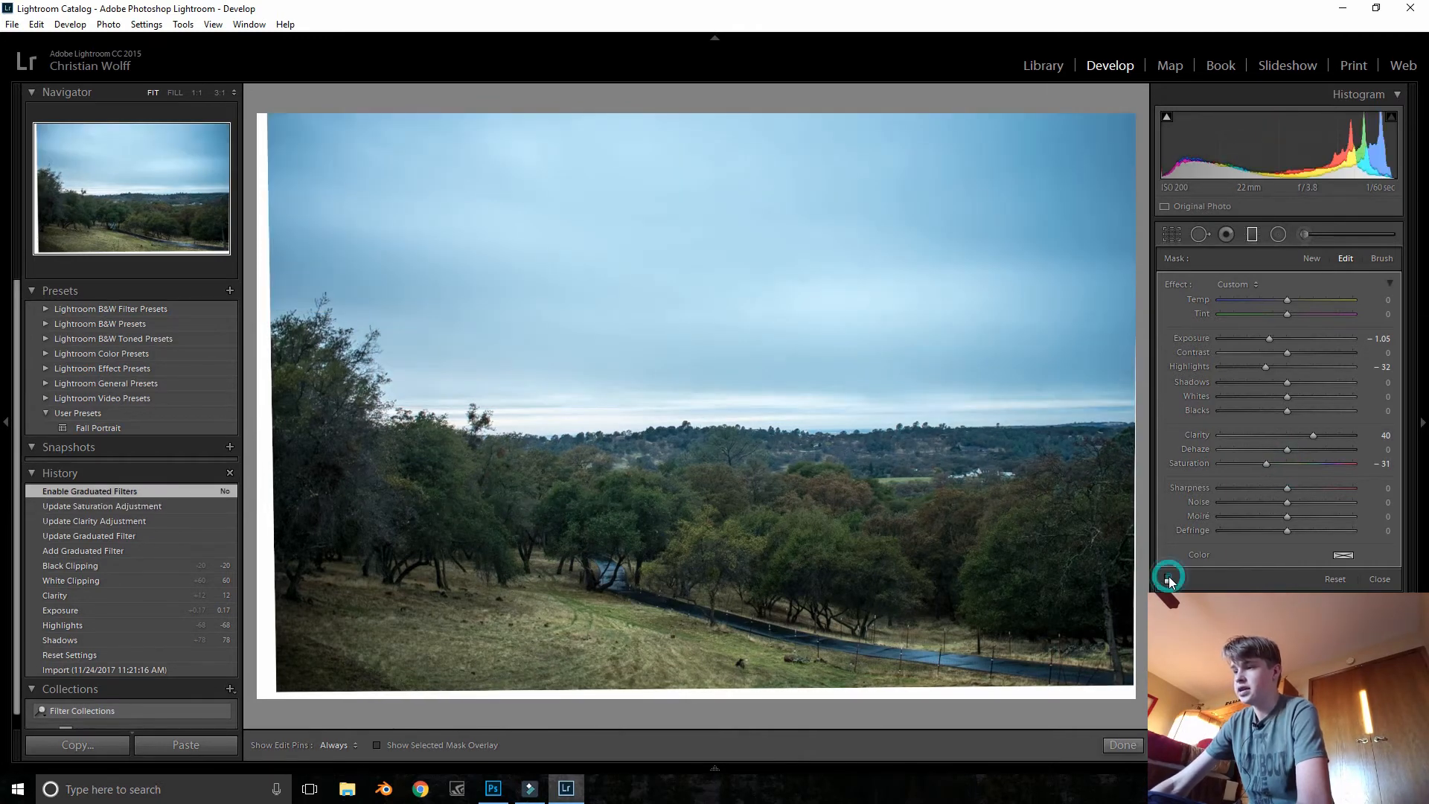
{"action": "left_click", "coordinate": [1168, 578]}
{"action": "left_click", "coordinate": [1378, 580]}
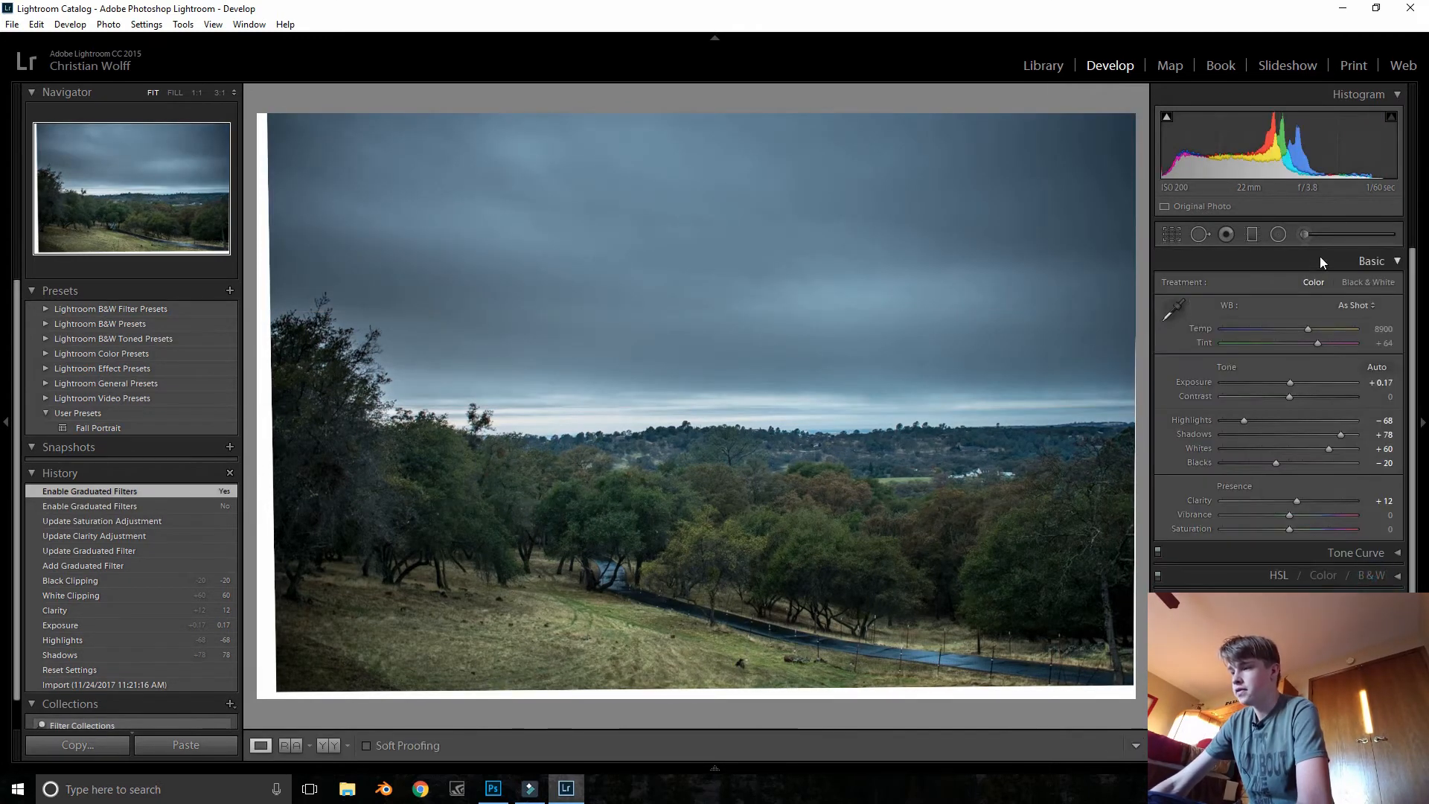
- Set the photo's Tint to +86 and compare the before and after versions side by side
{"action": "left_click_drag", "start_coordinate": [1319, 343], "coordinate": [1330, 345]}
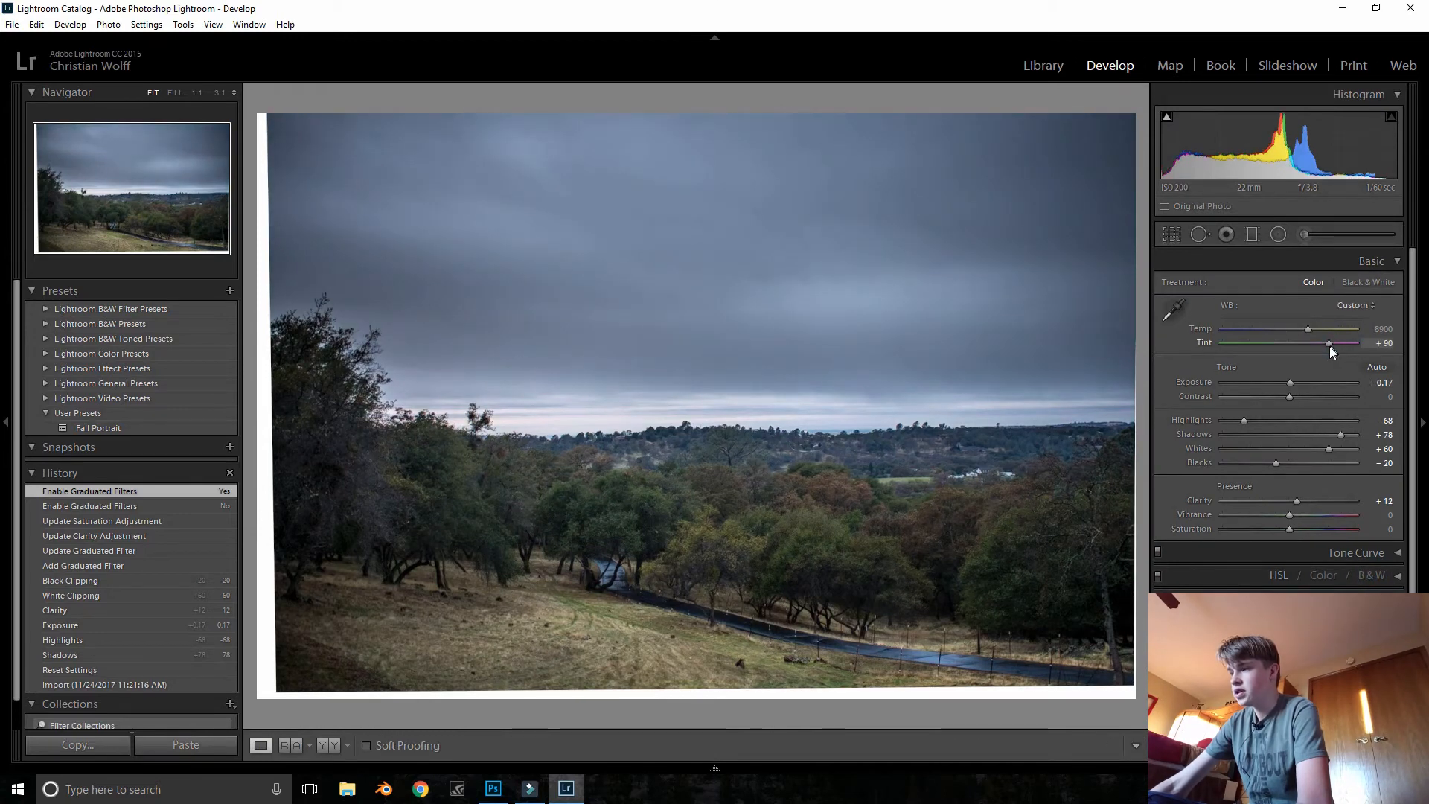
{"action": "left_click", "coordinate": [1392, 261]}
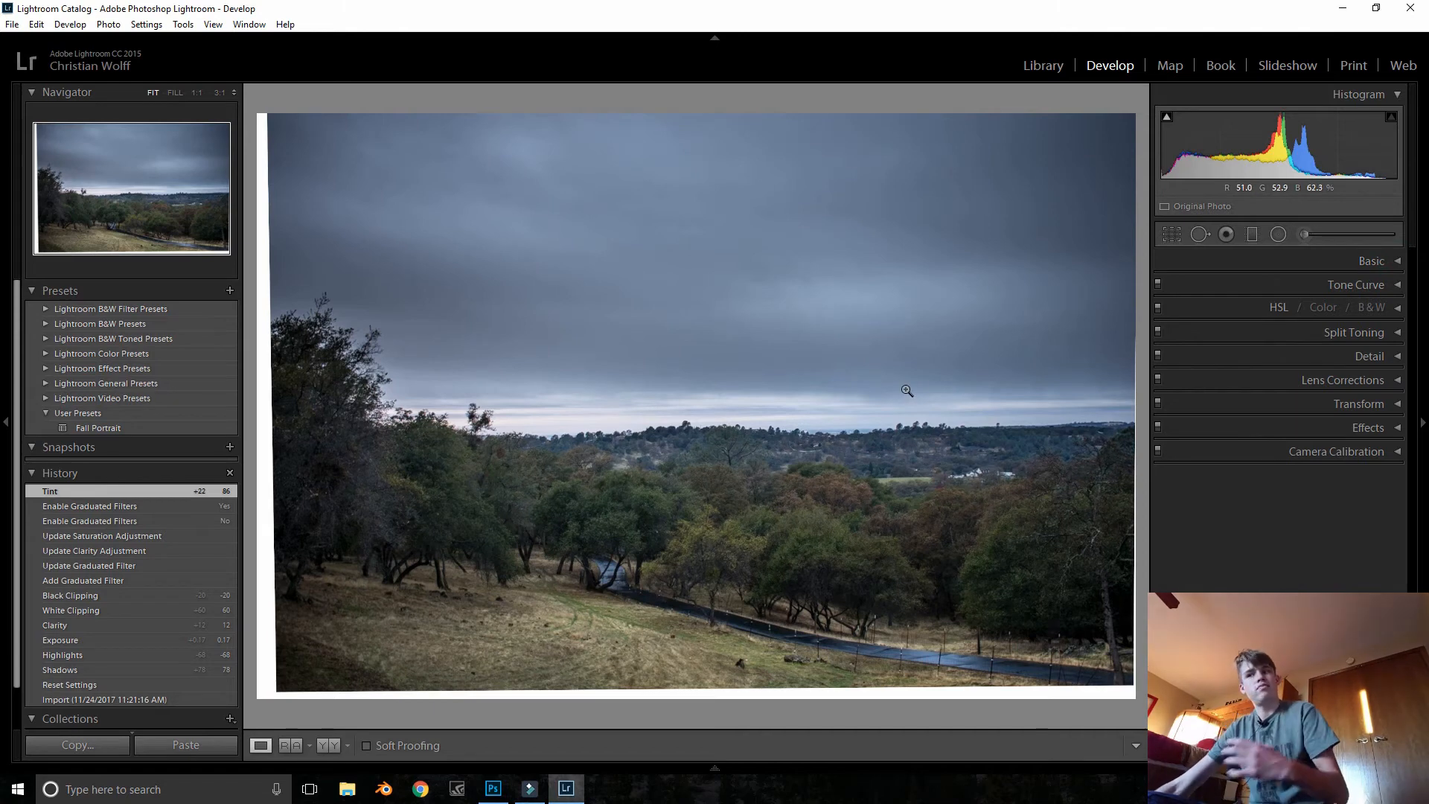
{"action": "key", "text": "y"}
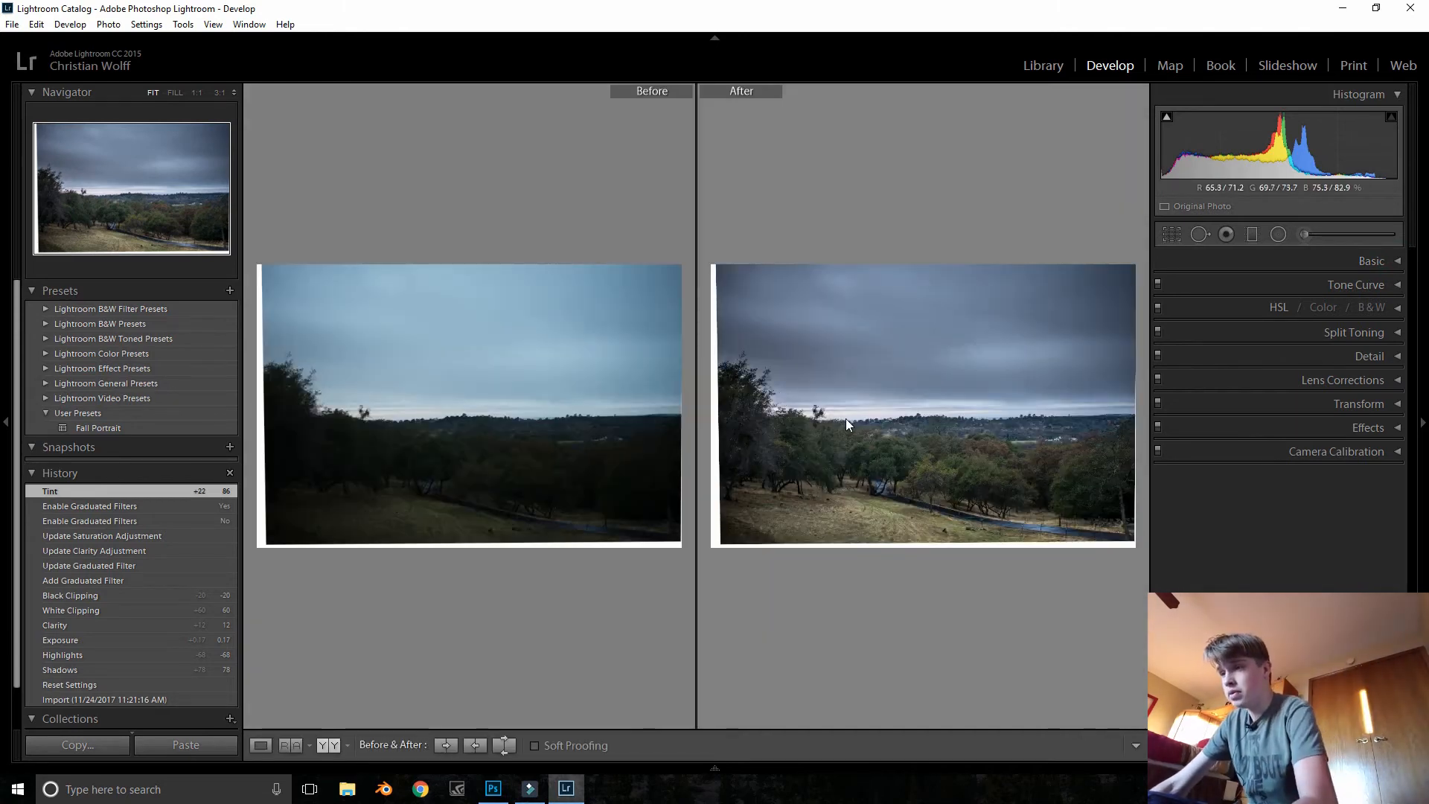
{"action": "key", "text": "y"}
- Select all three photos in the Quick Collection and compare them together in Survey view
{"action": "left_click", "coordinate": [1045, 65]}
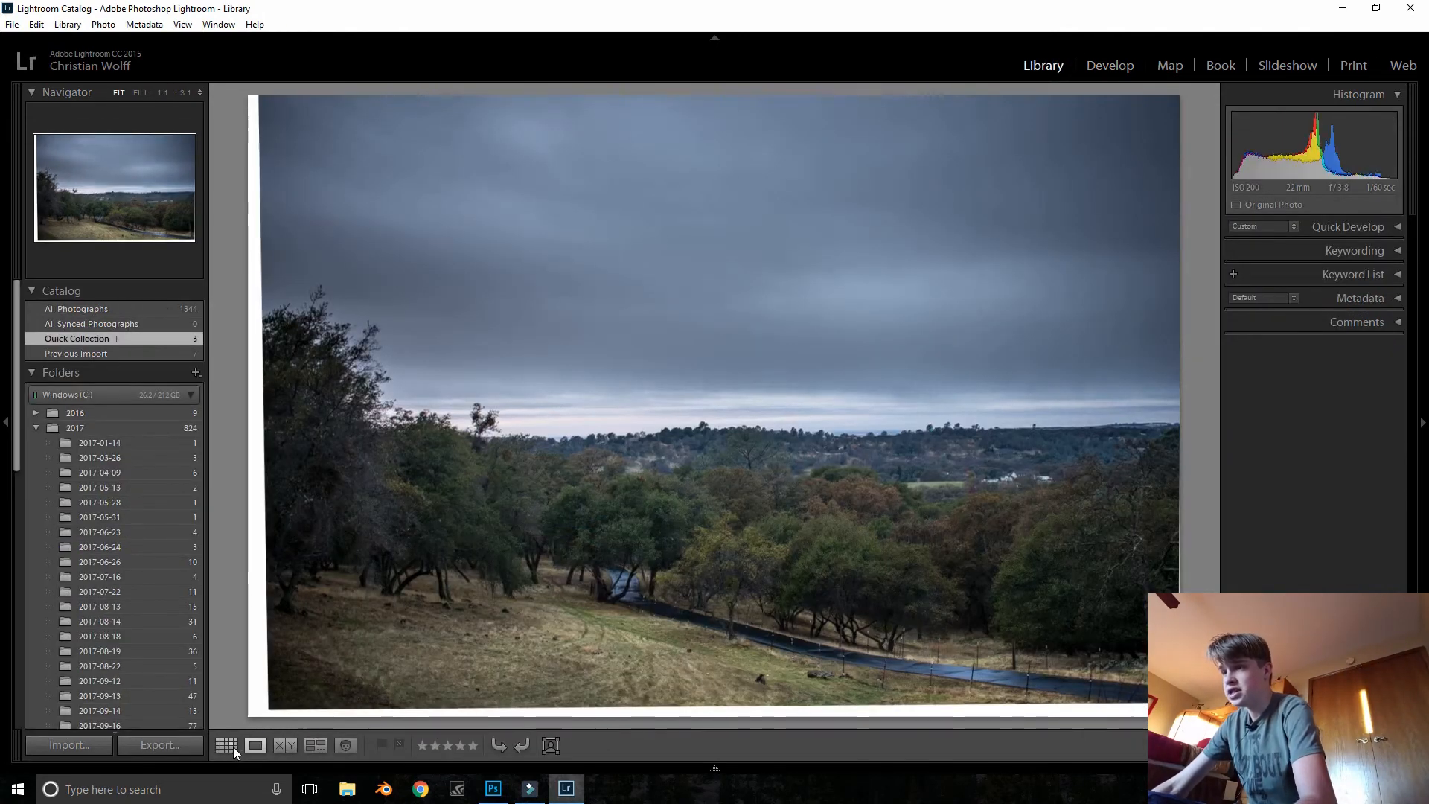
{"action": "left_click", "coordinate": [227, 745]}
{"action": "key", "text": "ctrl+a"}
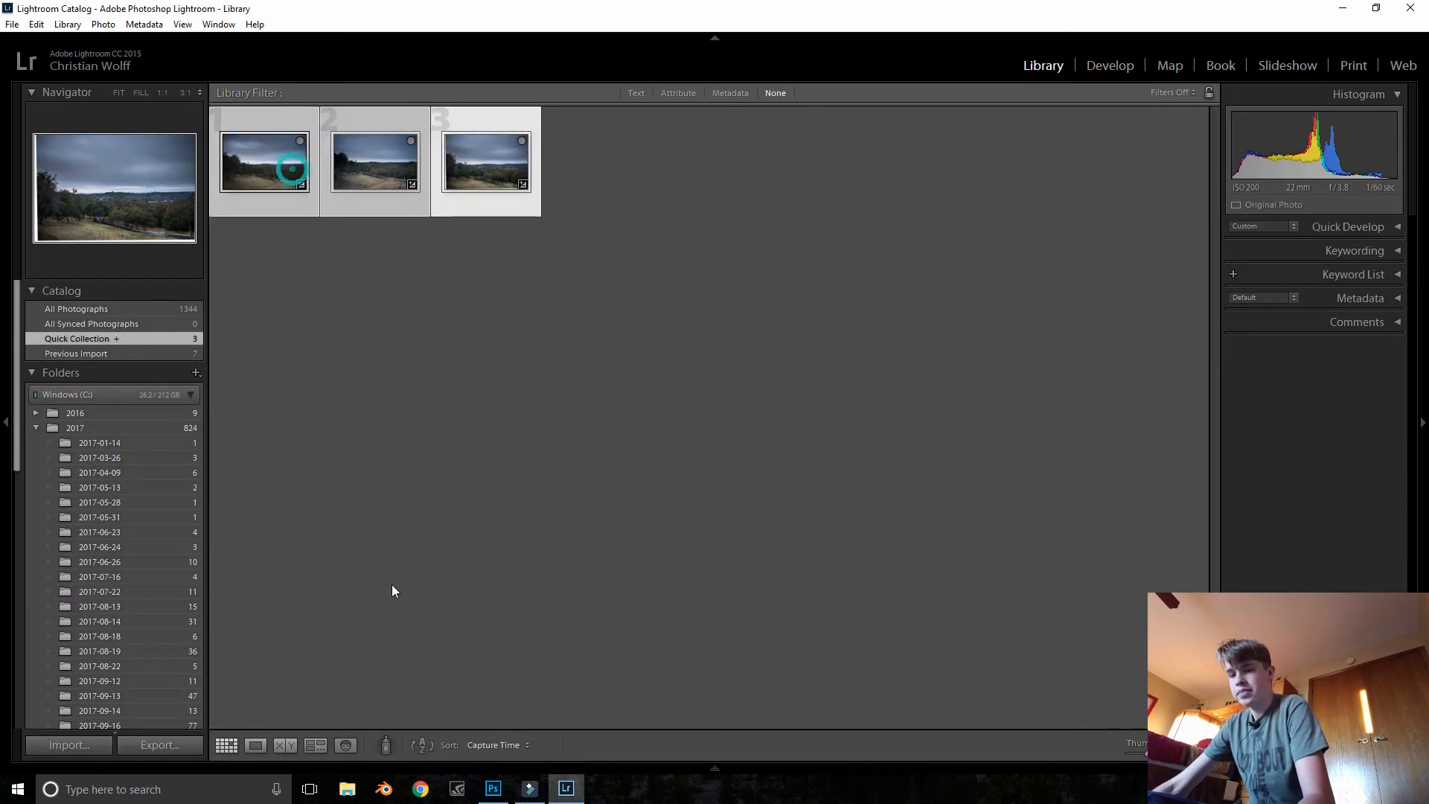
{"action": "left_click", "coordinate": [315, 745]}
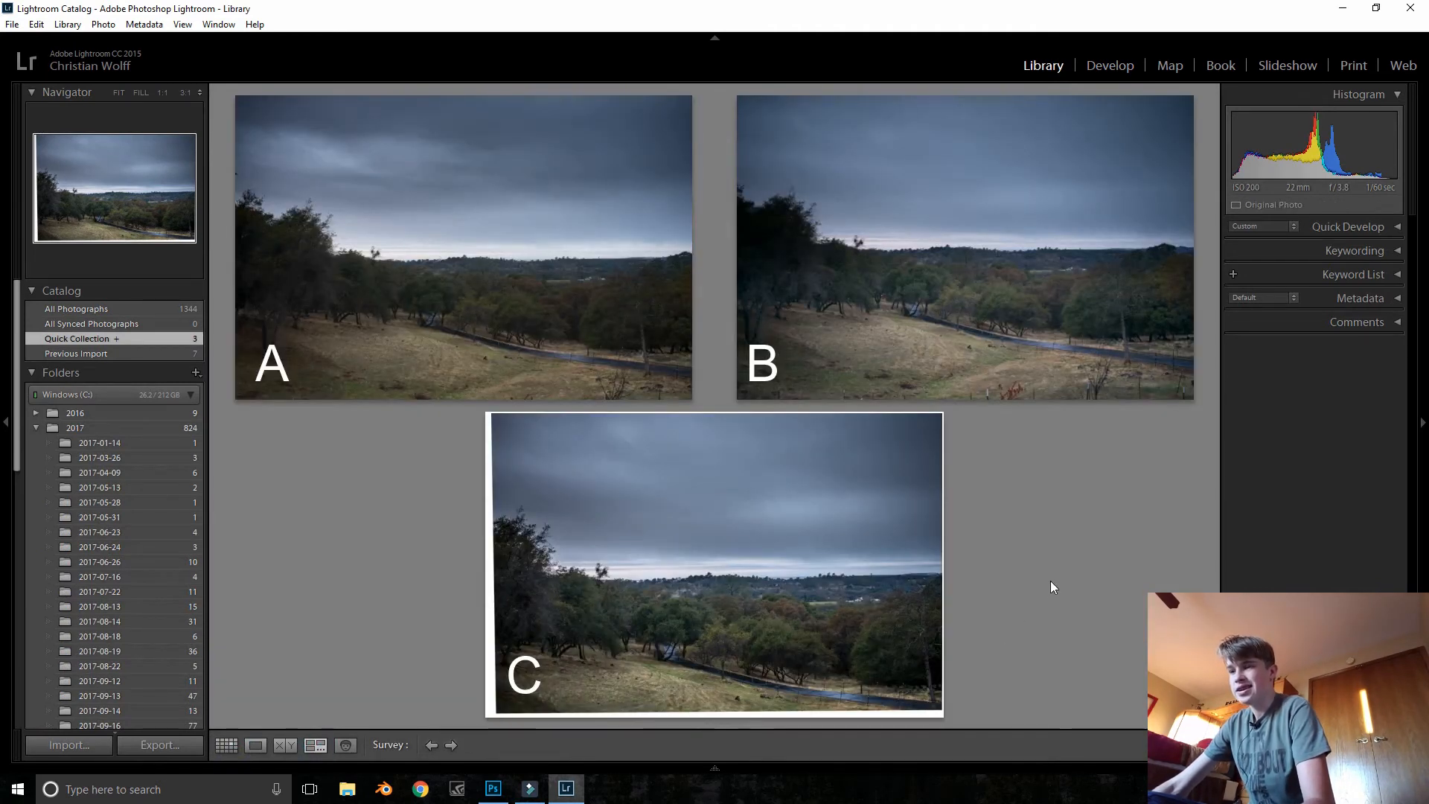